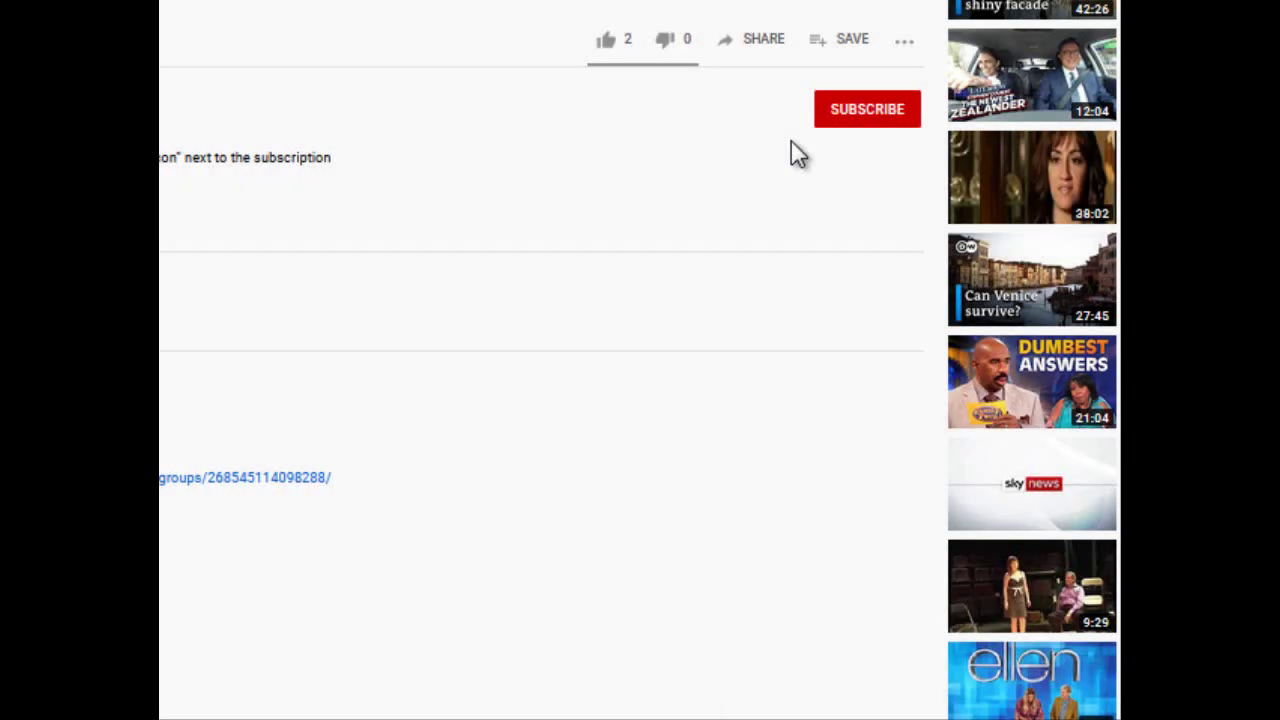
# - Subscribe to the video's channel and choose a notification setting for it
pyautogui.click(843, 118)
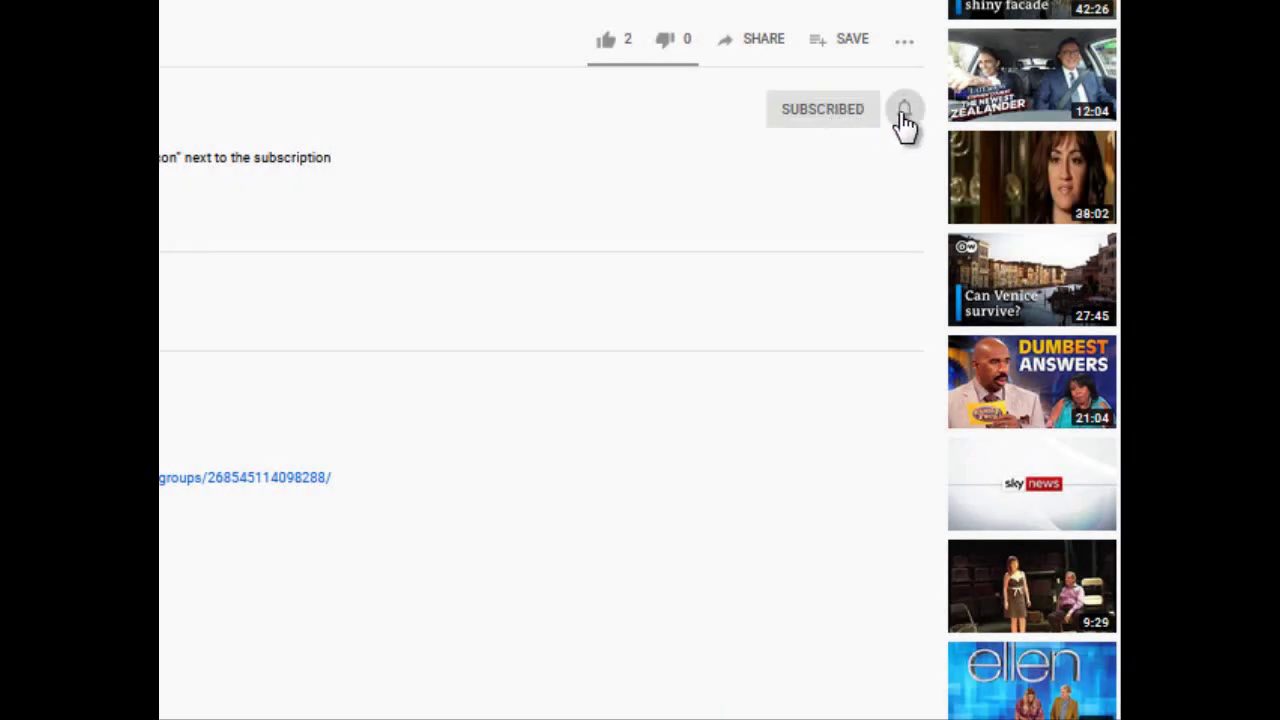
pyautogui.click(904, 112)
pyautogui.click(923, 155)
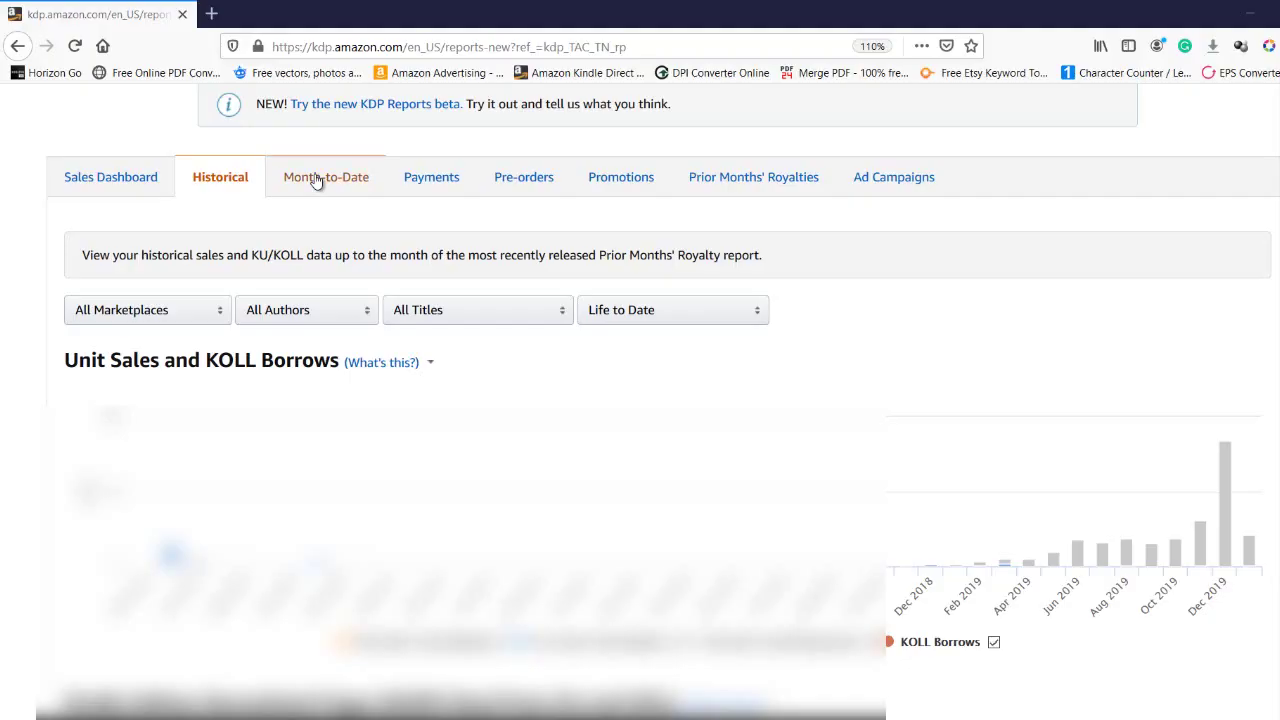
# - Show the month-to-date sales report for the current month, keeping the format set to Paperback
pyautogui.click(316, 180)
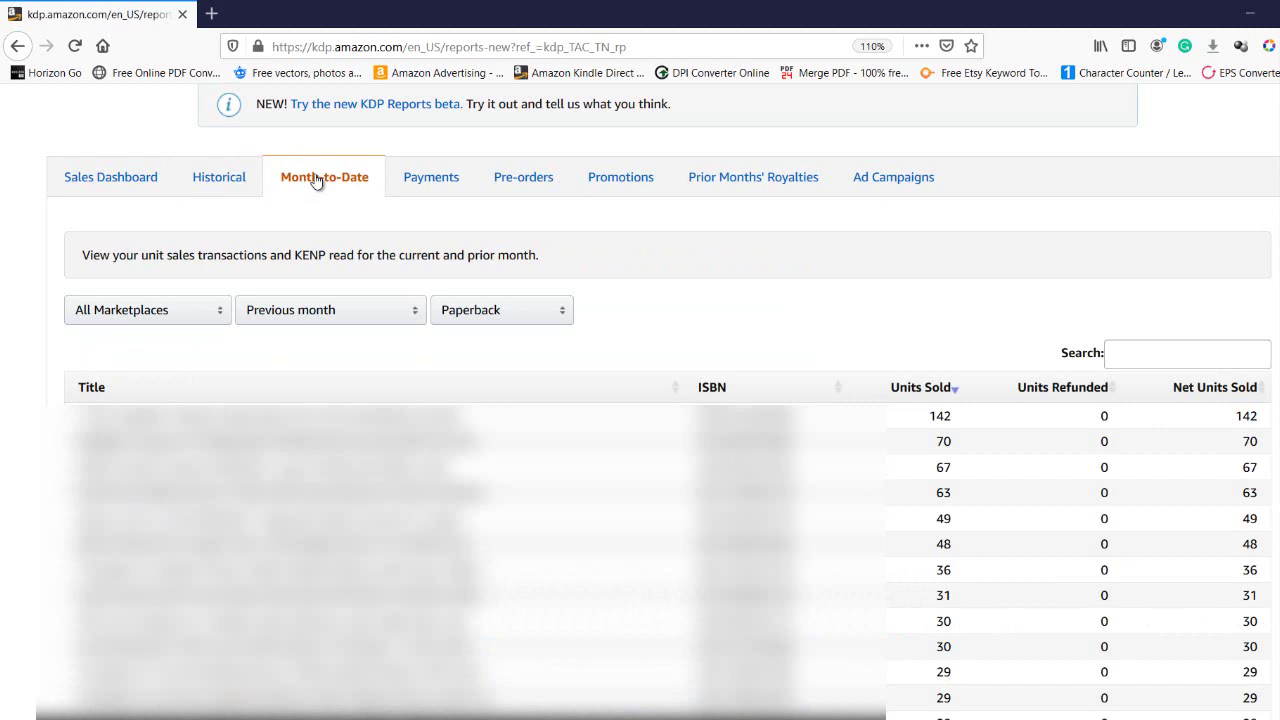
pyautogui.click(322, 312)
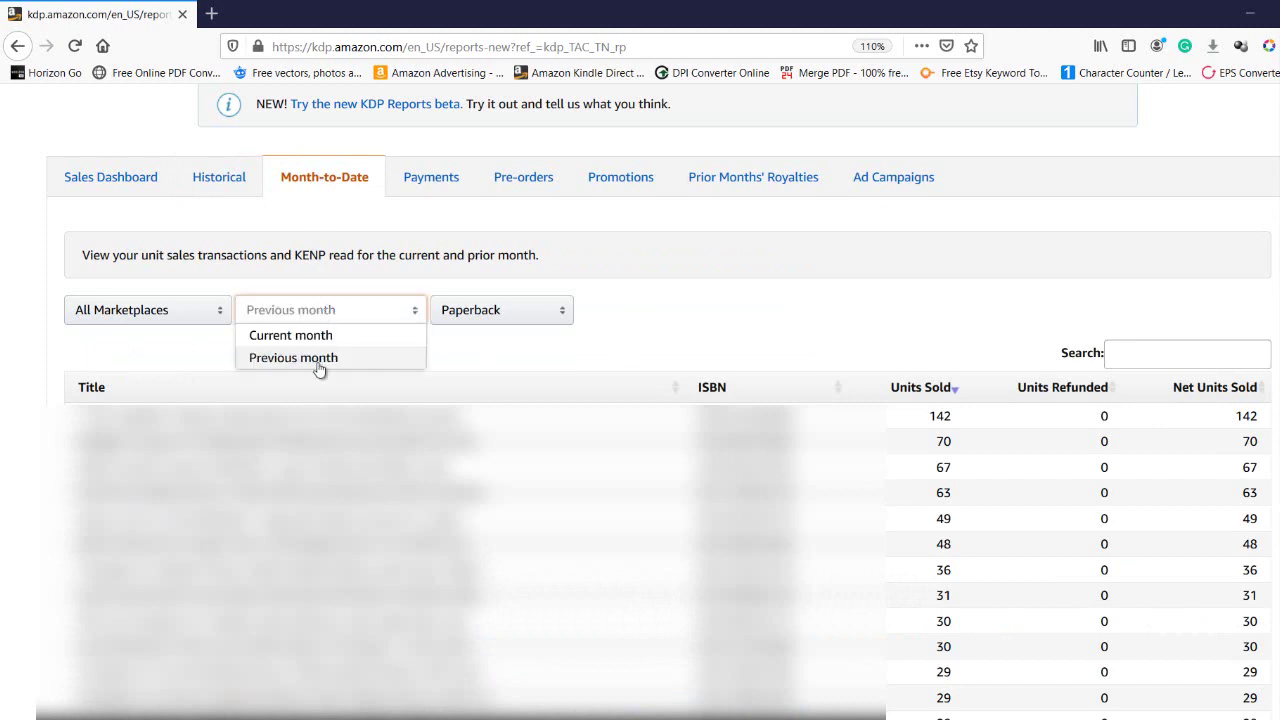
pyautogui.click(308, 340)
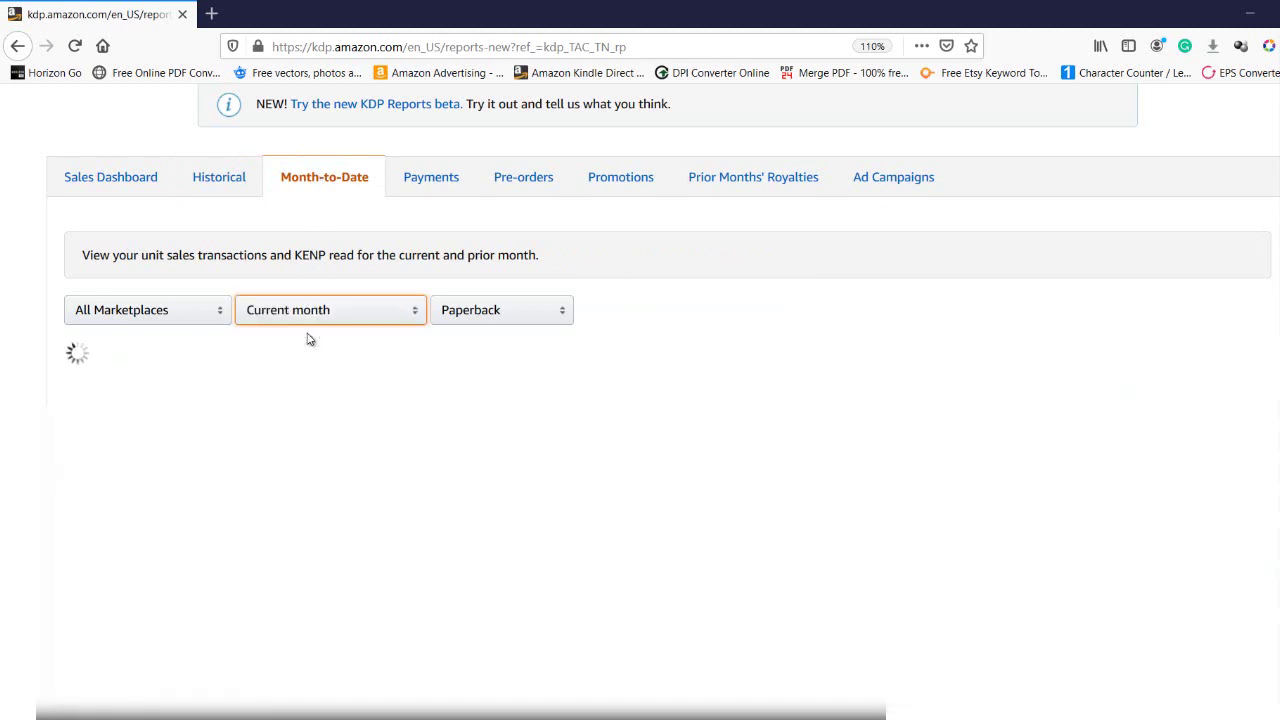
pyautogui.click(481, 310)
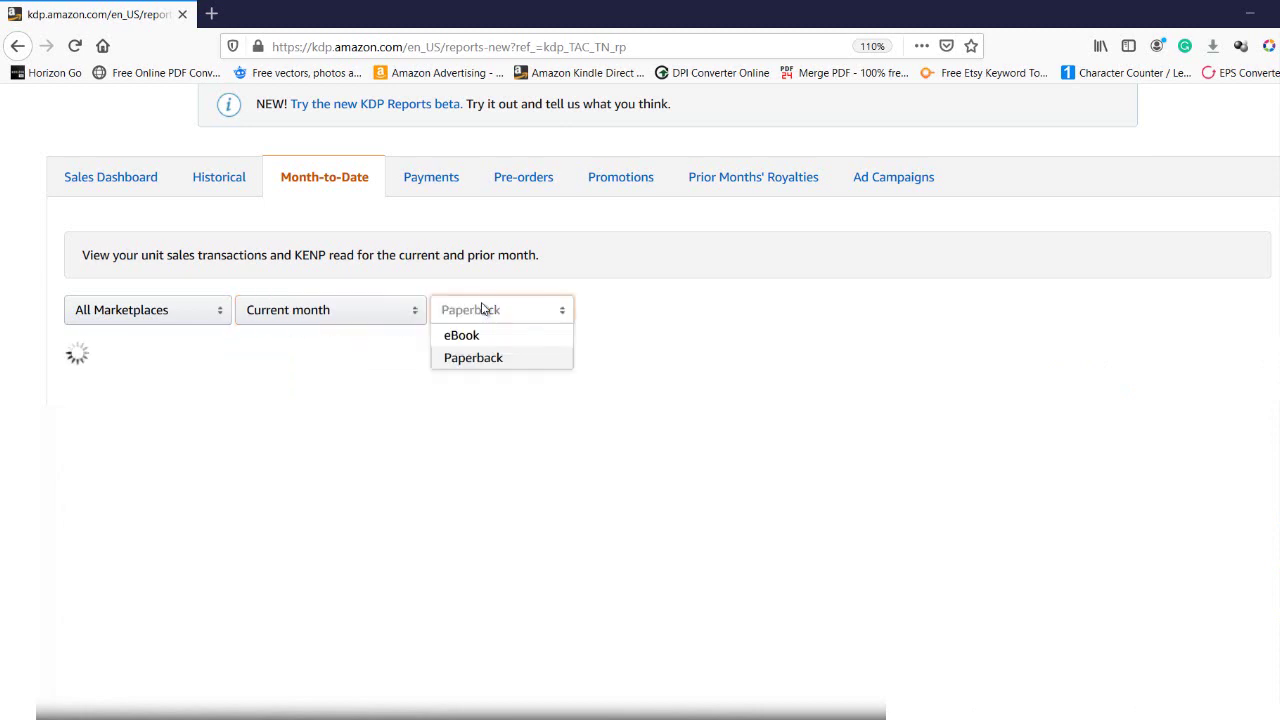
pyautogui.click(677, 251)
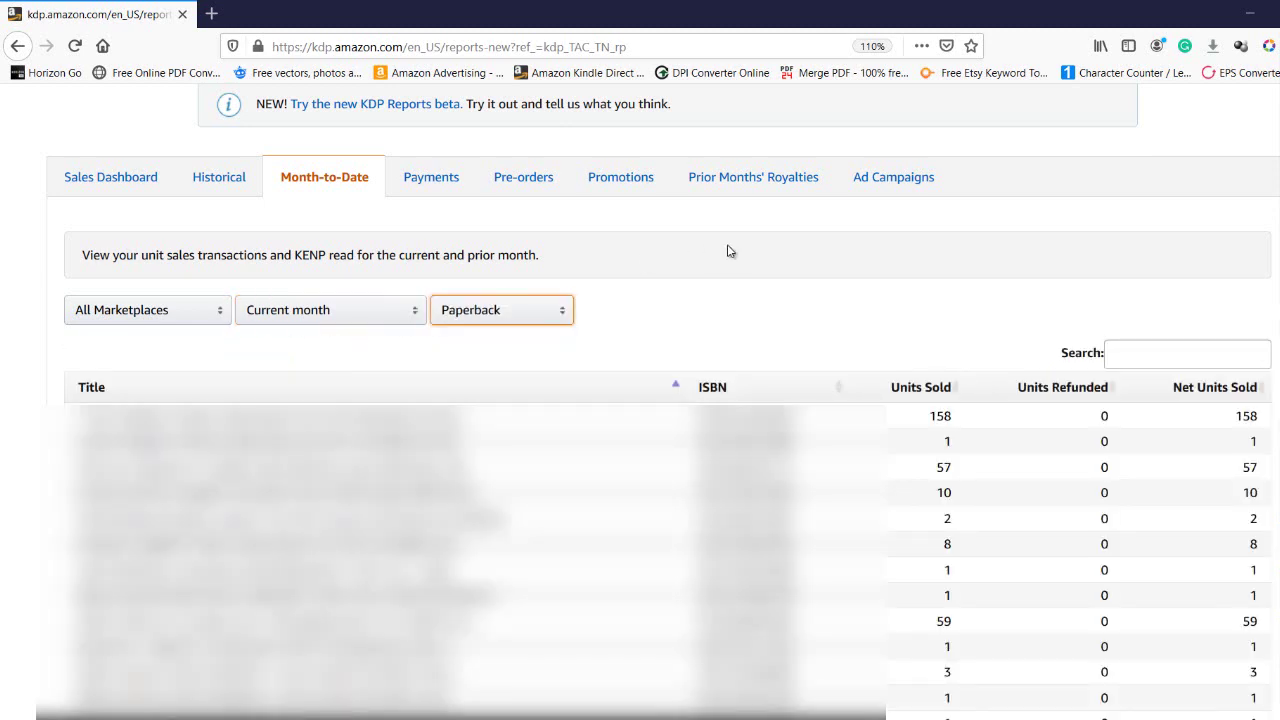
# - Sort the current month's paperback report by units sold, highest first, and highlight the top title's figure
pyautogui.click(951, 388)
pyautogui.click(951, 388)
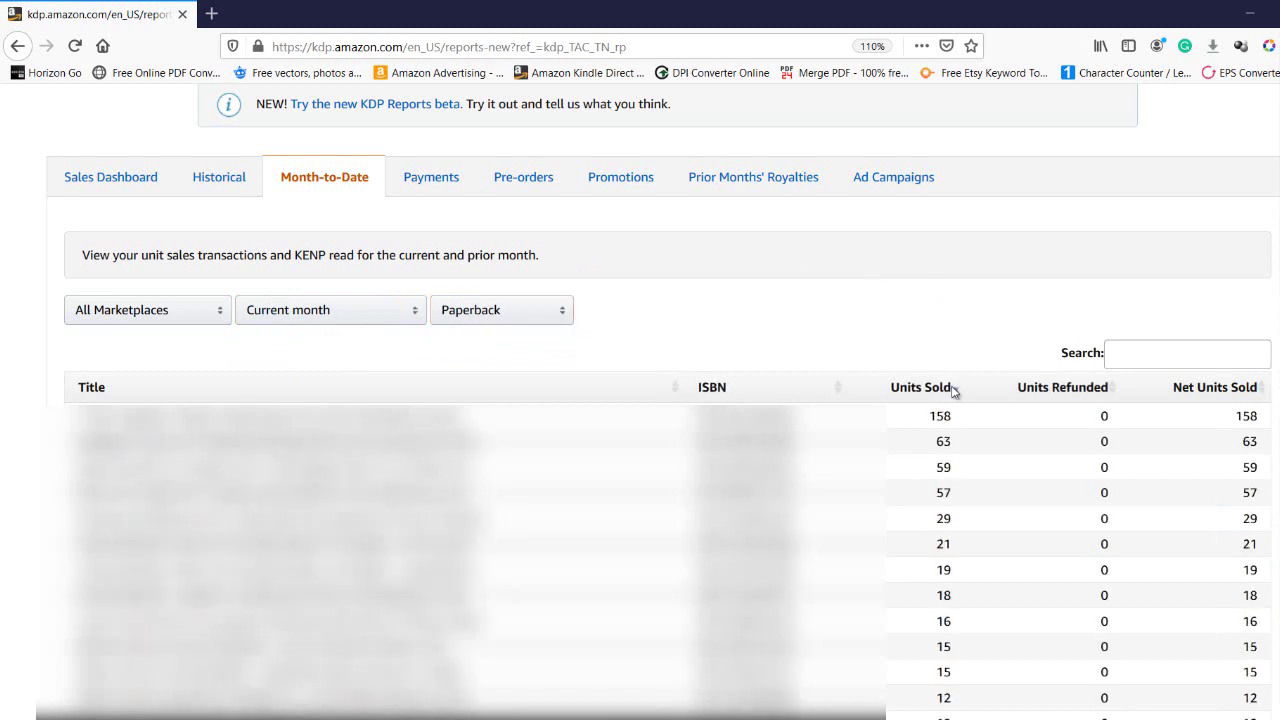
pyautogui.moveTo(932, 417); pyautogui.dragTo(970, 420)
pyautogui.click(960, 329)
# - Open a blank browser tab and multiply 2.68 by 158 in Calculator
pyautogui.hotkey('ctrl', 't')
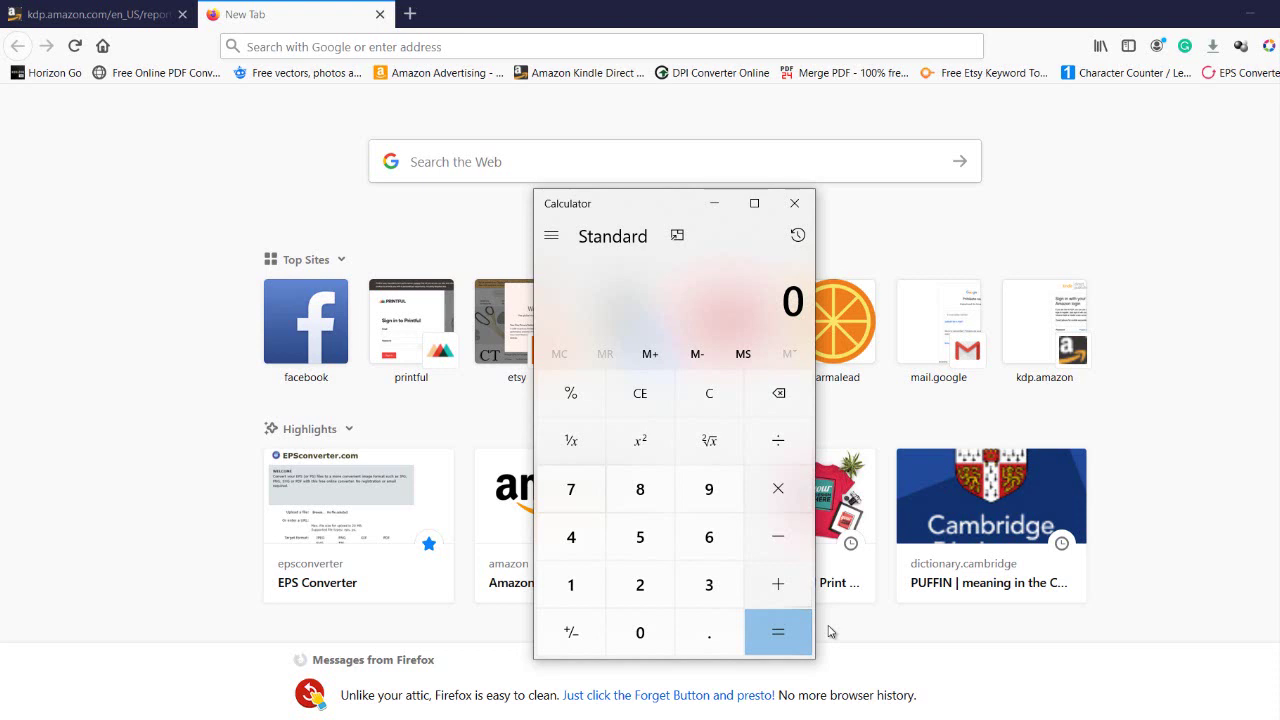
pyautogui.write('2.68')
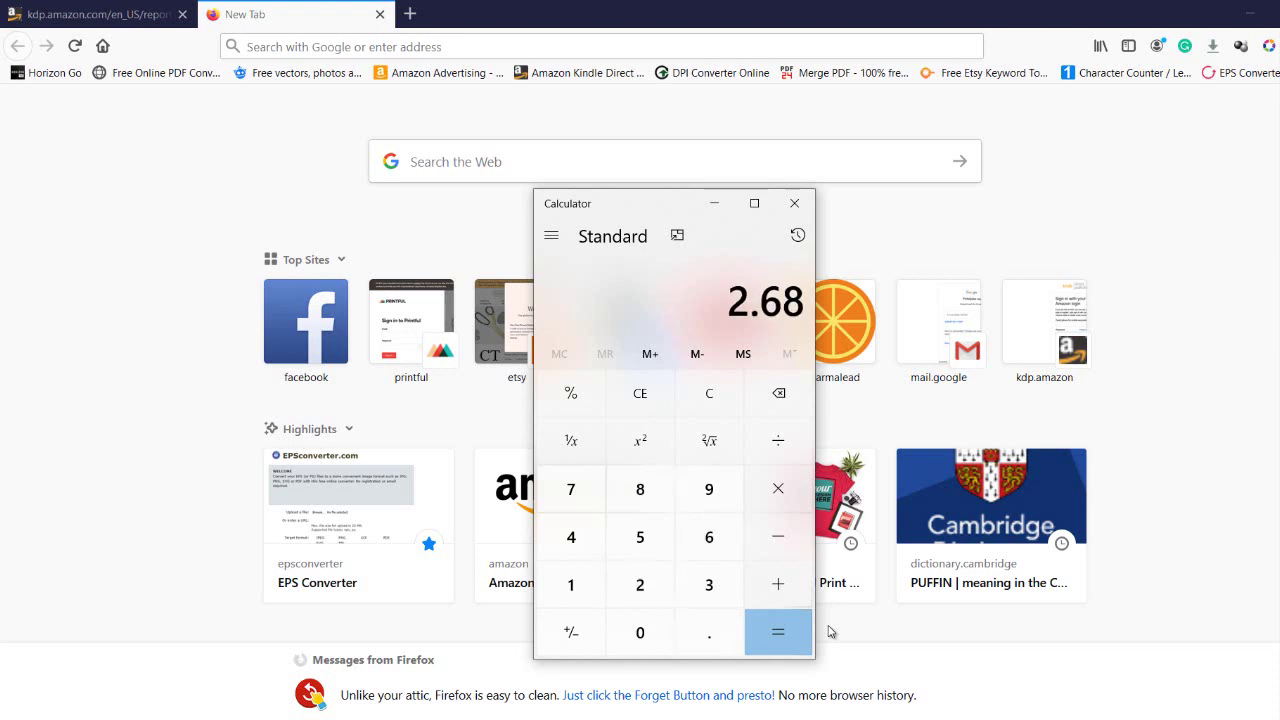
pyautogui.write('*158')
pyautogui.press('Return')
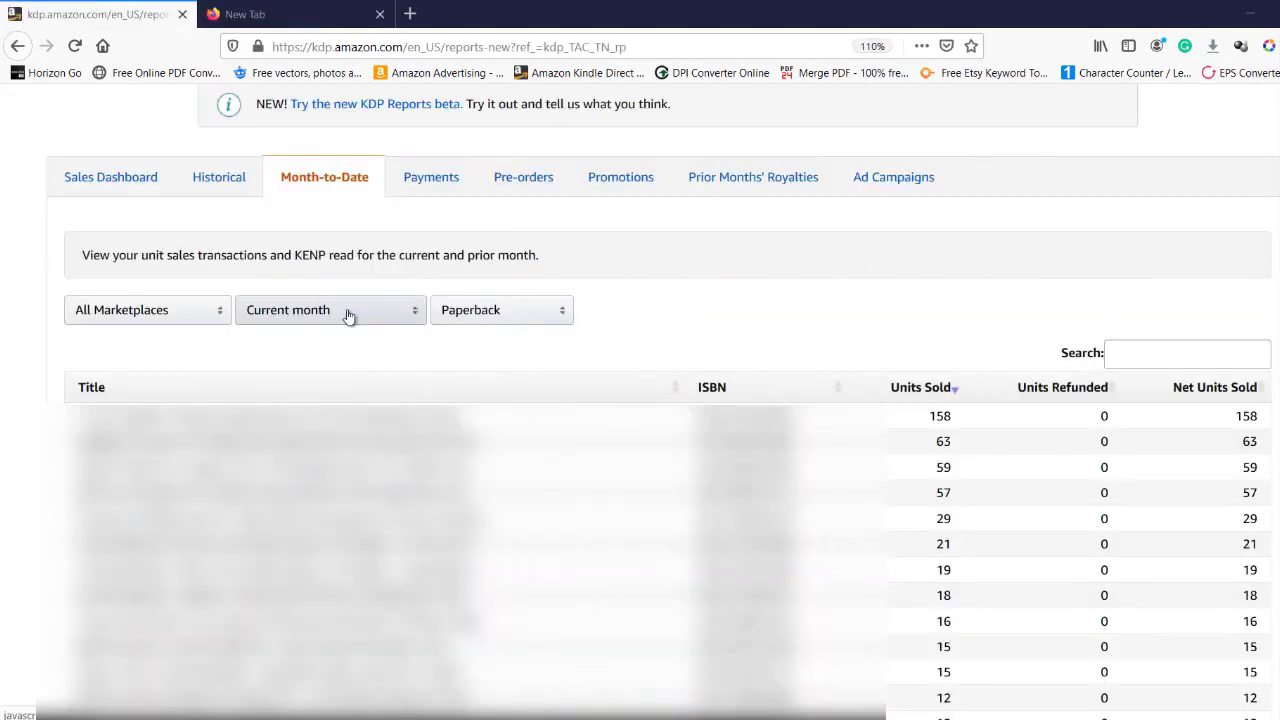
# - Change the sales report's period to the previous month and sort it by units sold, highest first
pyautogui.click(348, 314)
pyautogui.click(283, 368)
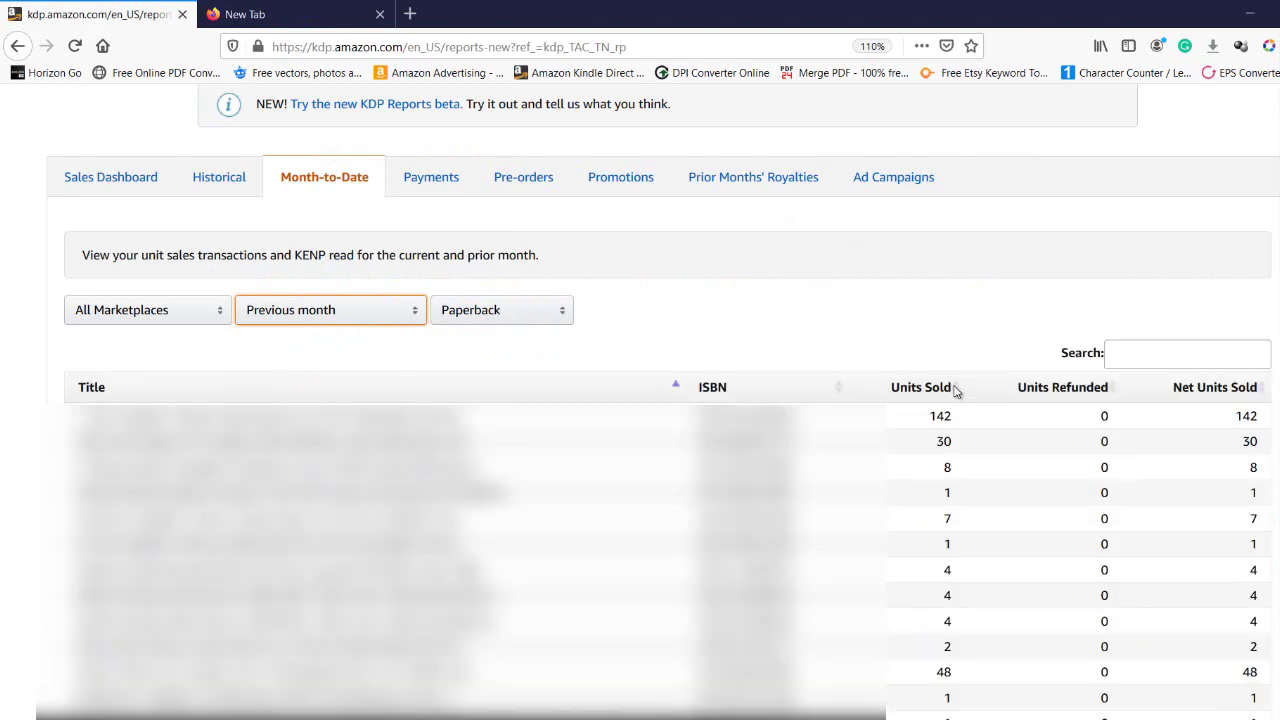
pyautogui.click(921, 387)
pyautogui.click(921, 387)
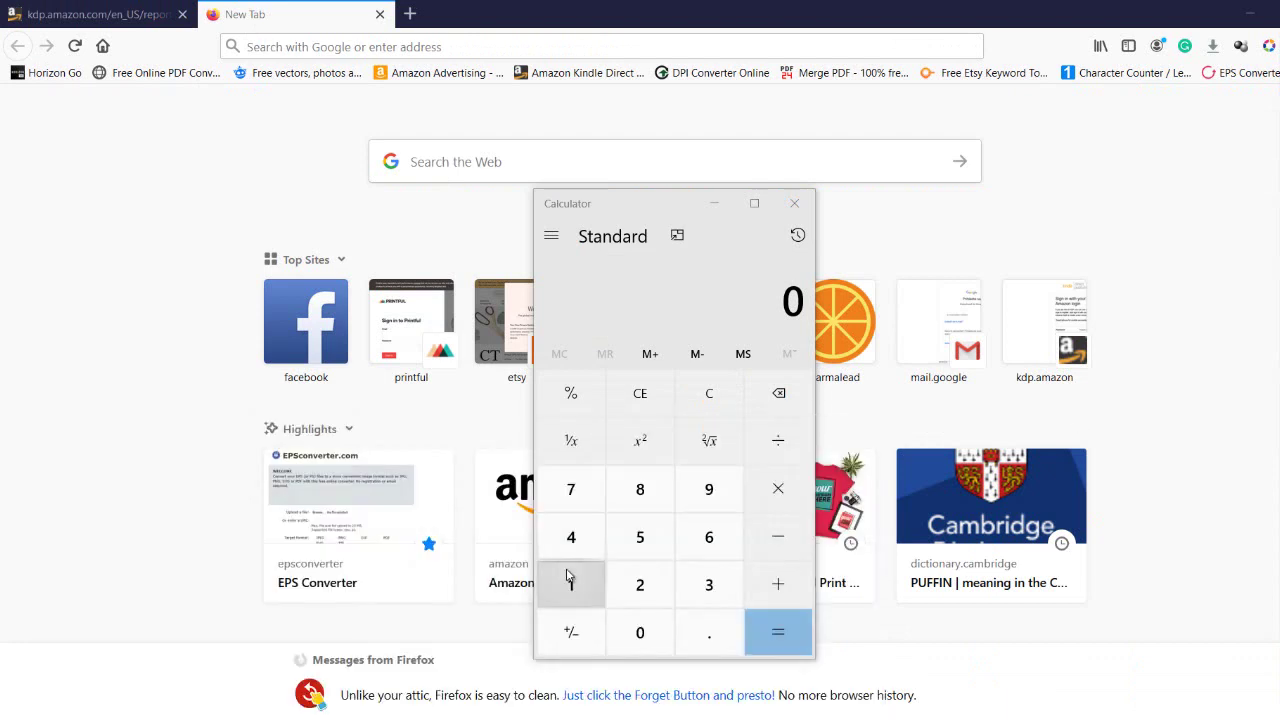
# - Multiply 142 by 2.68 in Calculator
pyautogui.click(571, 584)
pyautogui.click(571, 537)
pyautogui.click(640, 584)
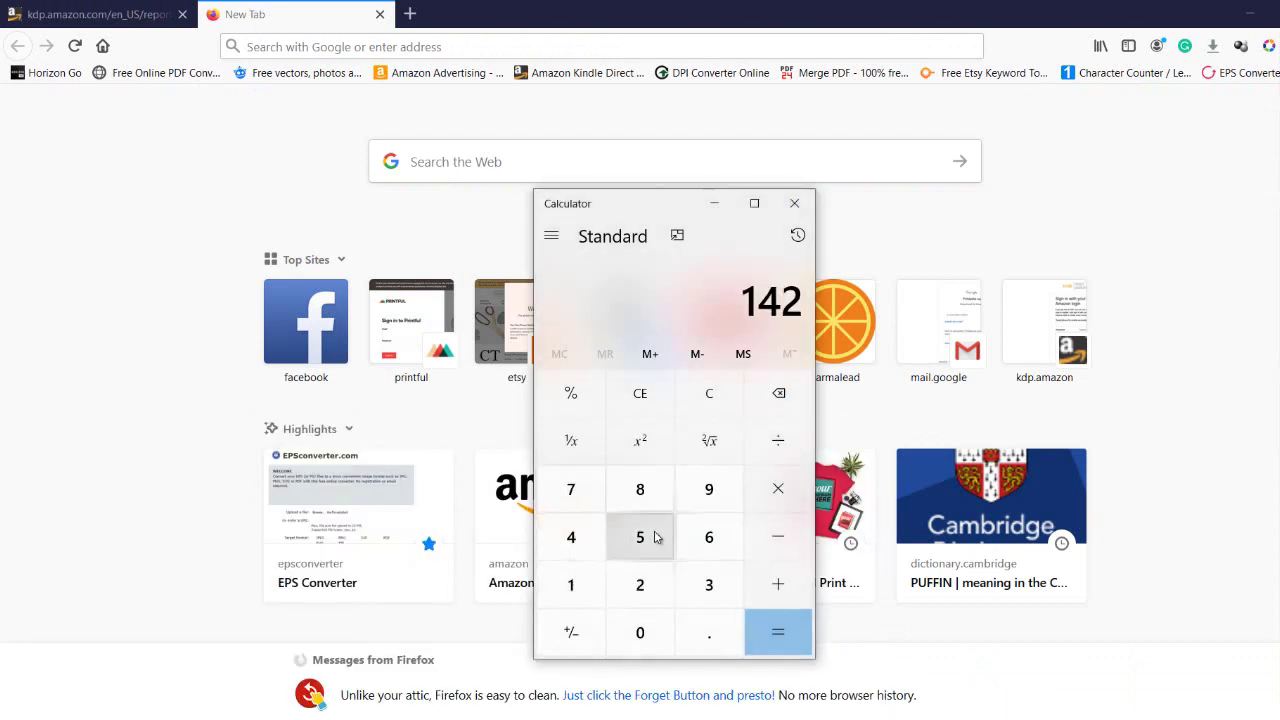
pyautogui.press('*')
pyautogui.write('2.68')
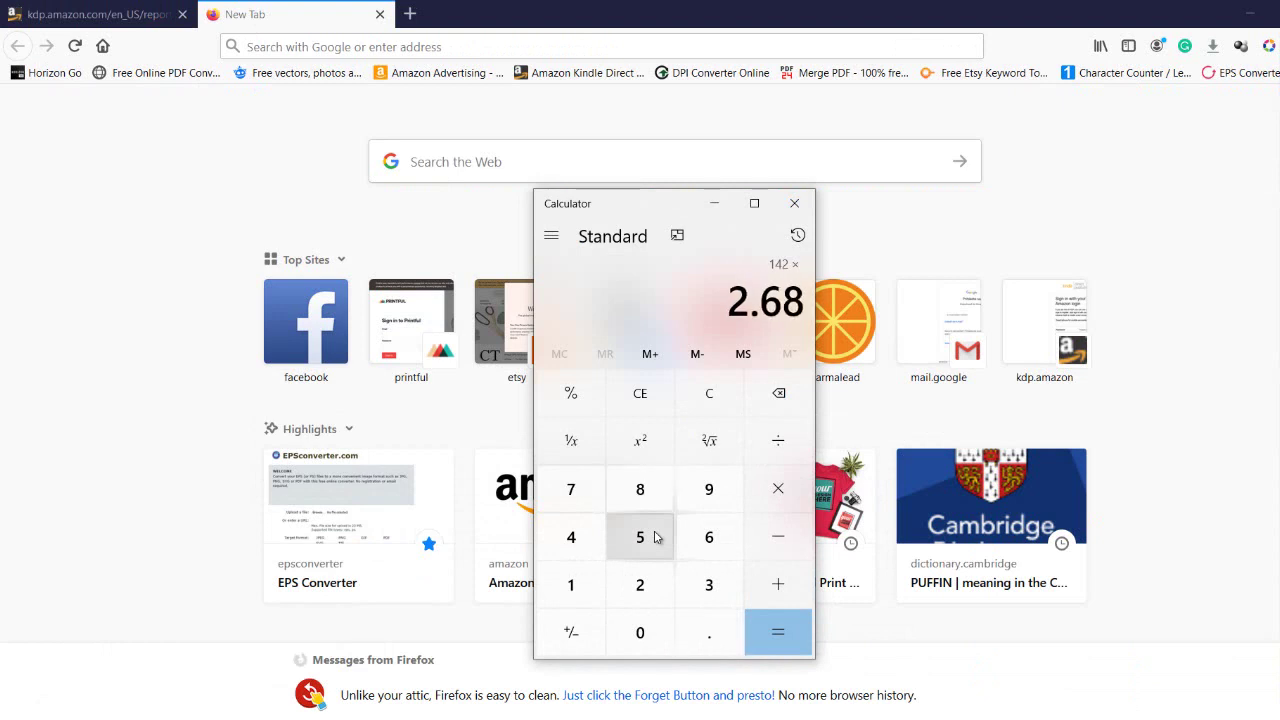
pyautogui.press('Return')
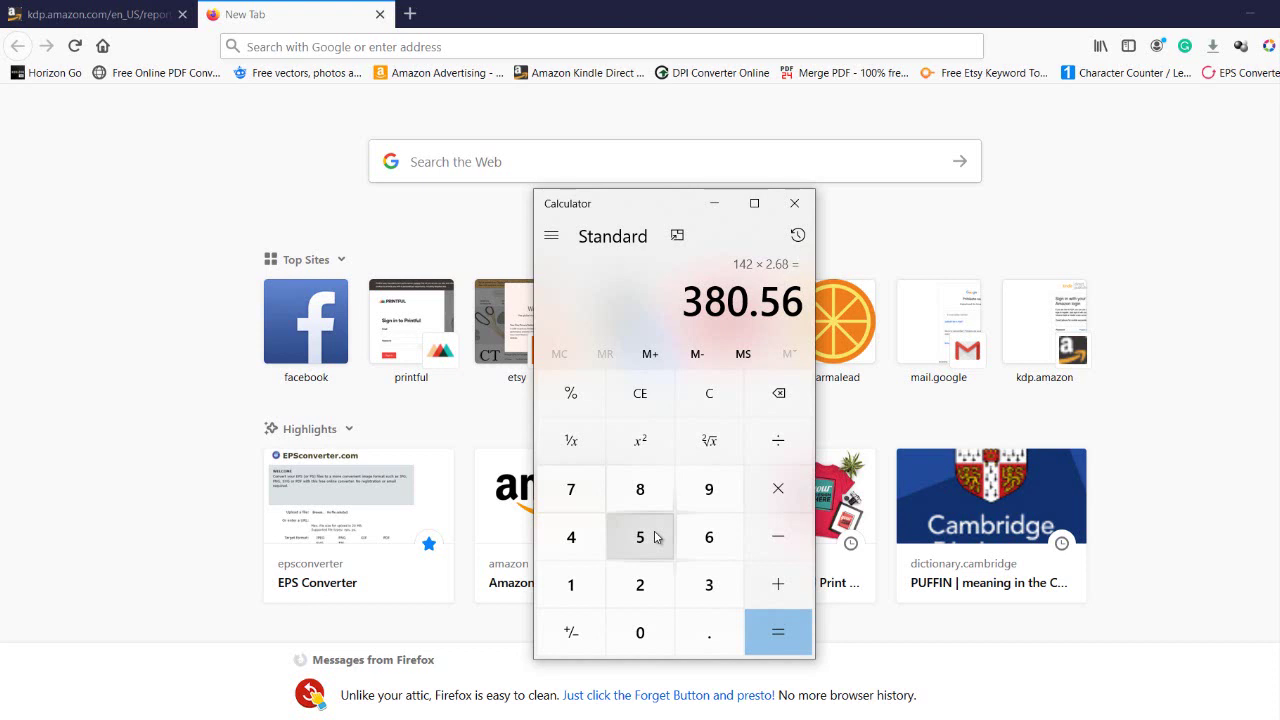
pyautogui.click(1148, 252)
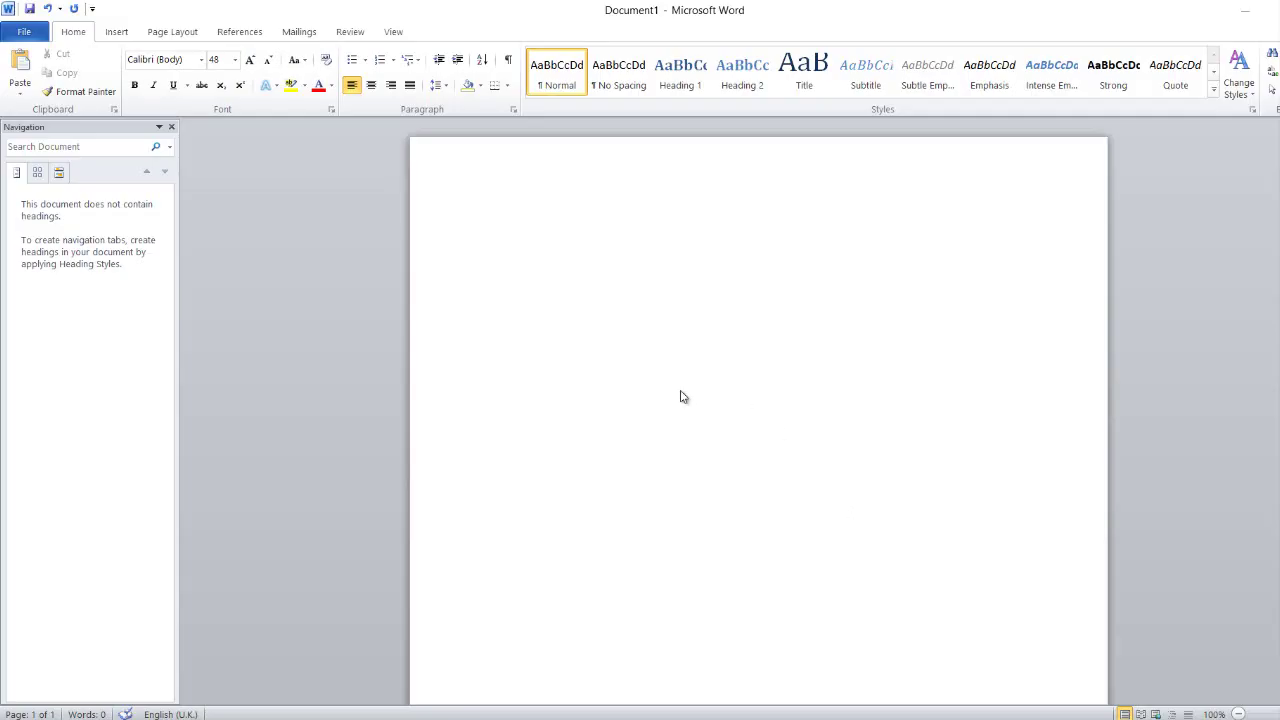
# - In the blank Word document, write the heading "3 Ways to do Low Content"
pyautogui.write('3 Ways ')
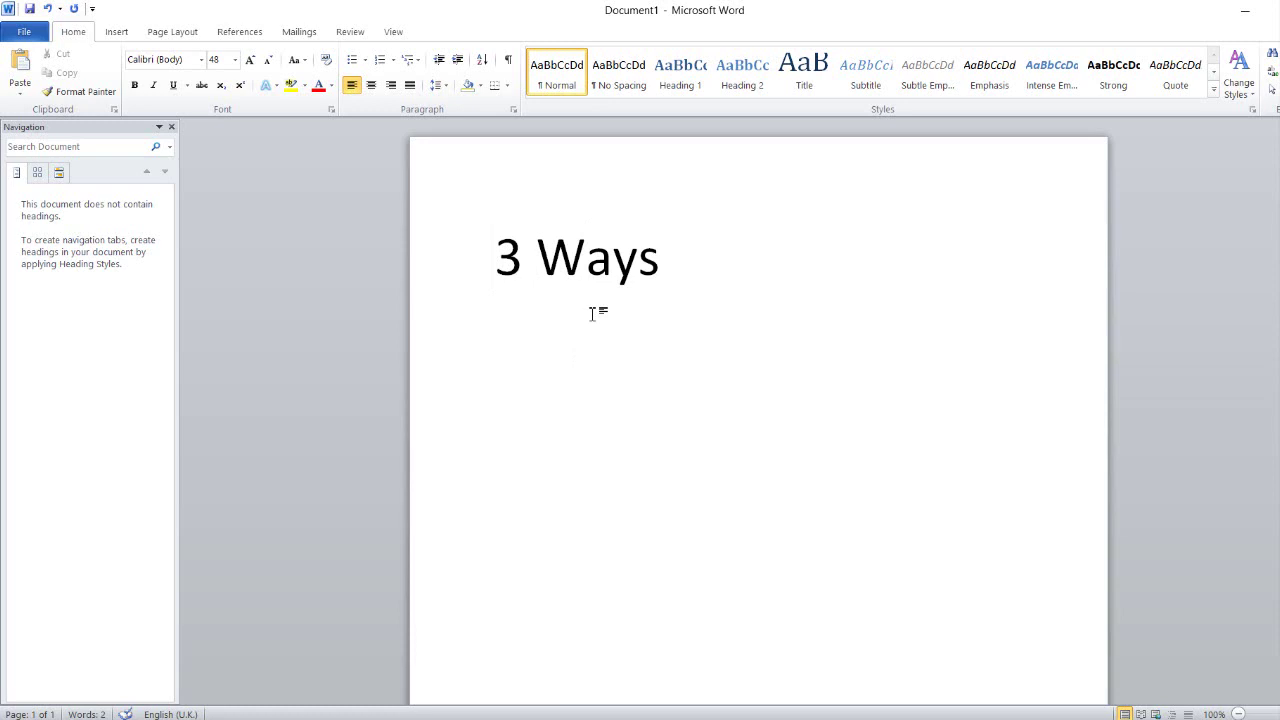
pyautogui.write('to do Low COnten')
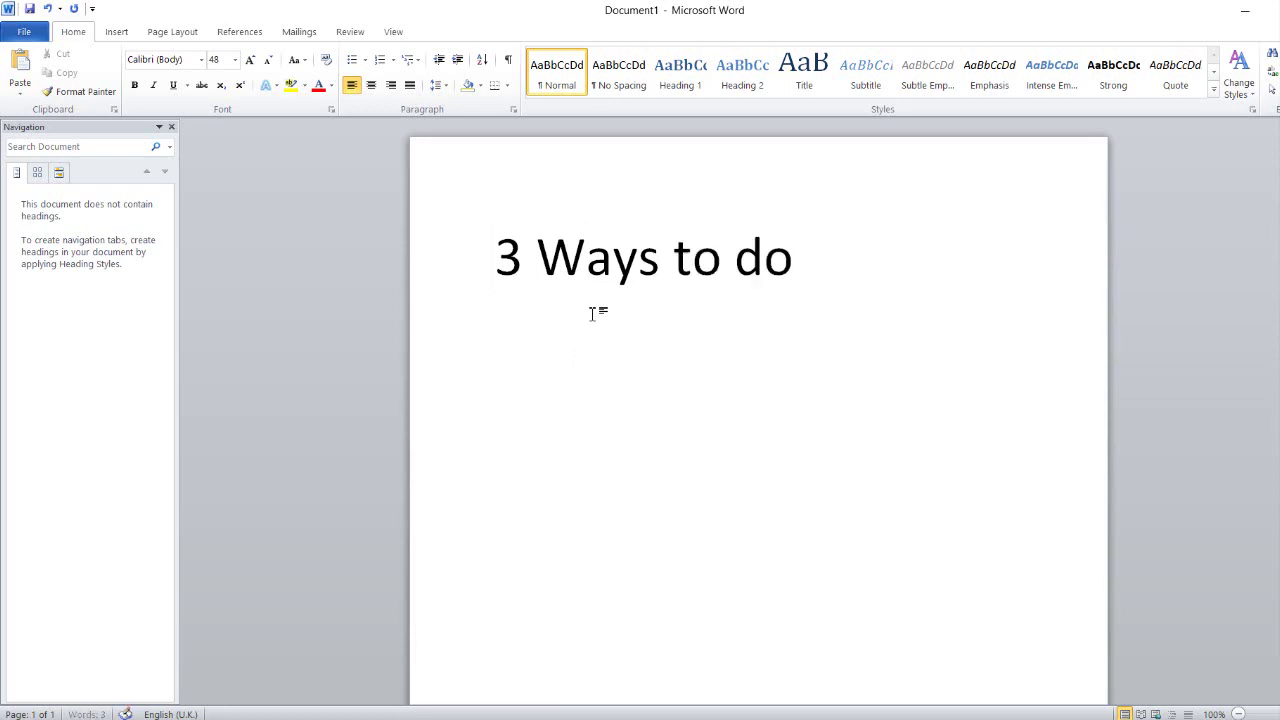
pyautogui.press('BackSpace')
pyautogui.press('BackSpace')
pyautogui.press('BackSpace')
pyautogui.press('BackSpace')
pyautogui.press('BackSpace')
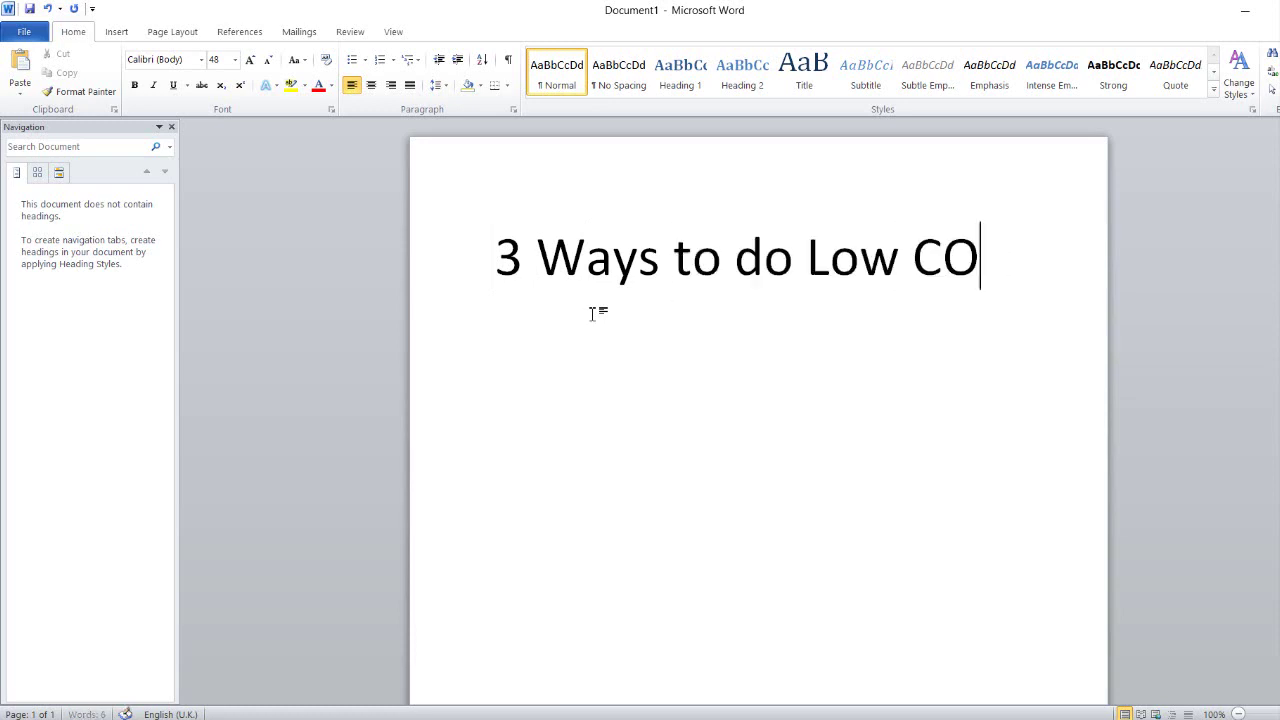
pyautogui.write('ontent')
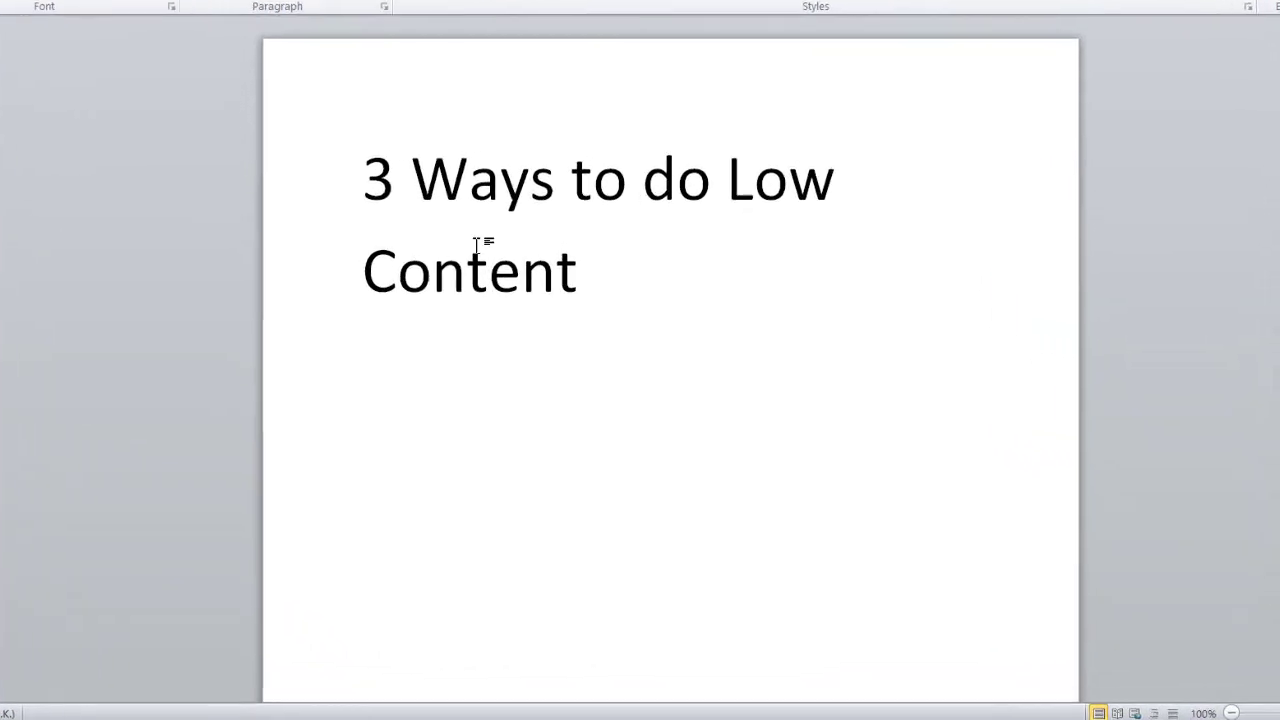
# - Below the heading, start a numbered list with the first item "Copying what on KDP"
pyautogui.press('Return')
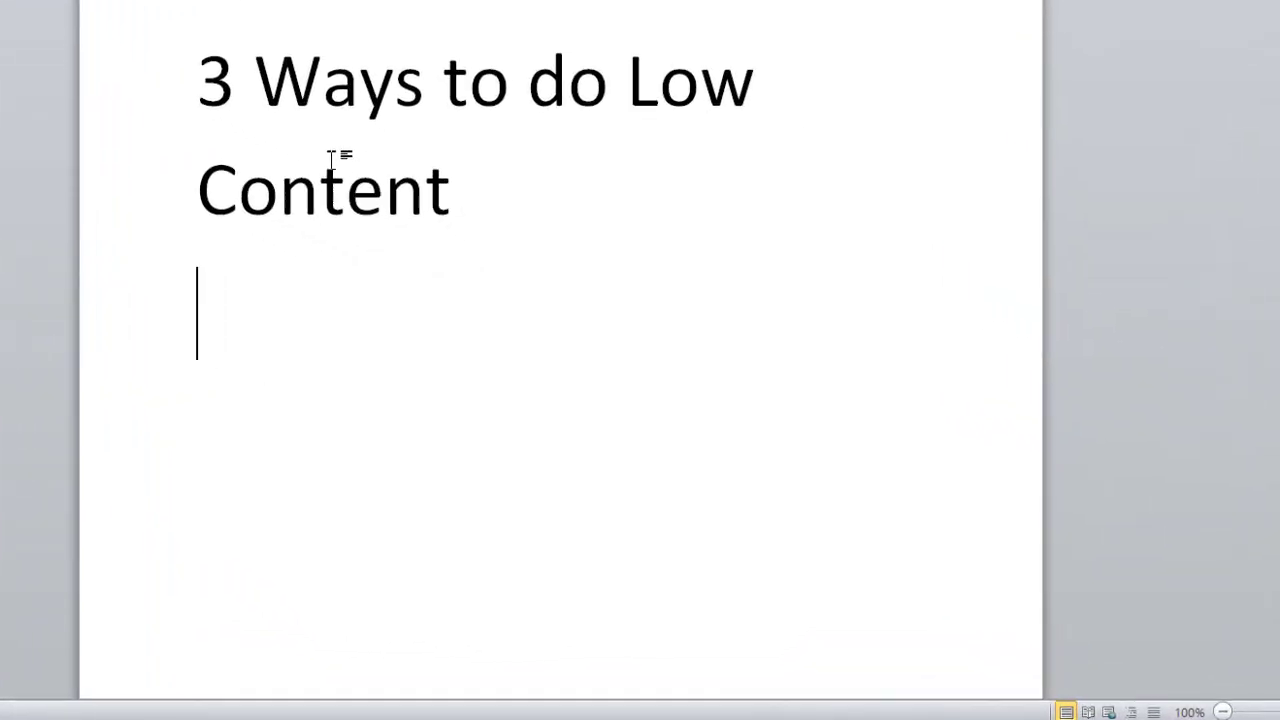
pyautogui.write('1. COpyi')
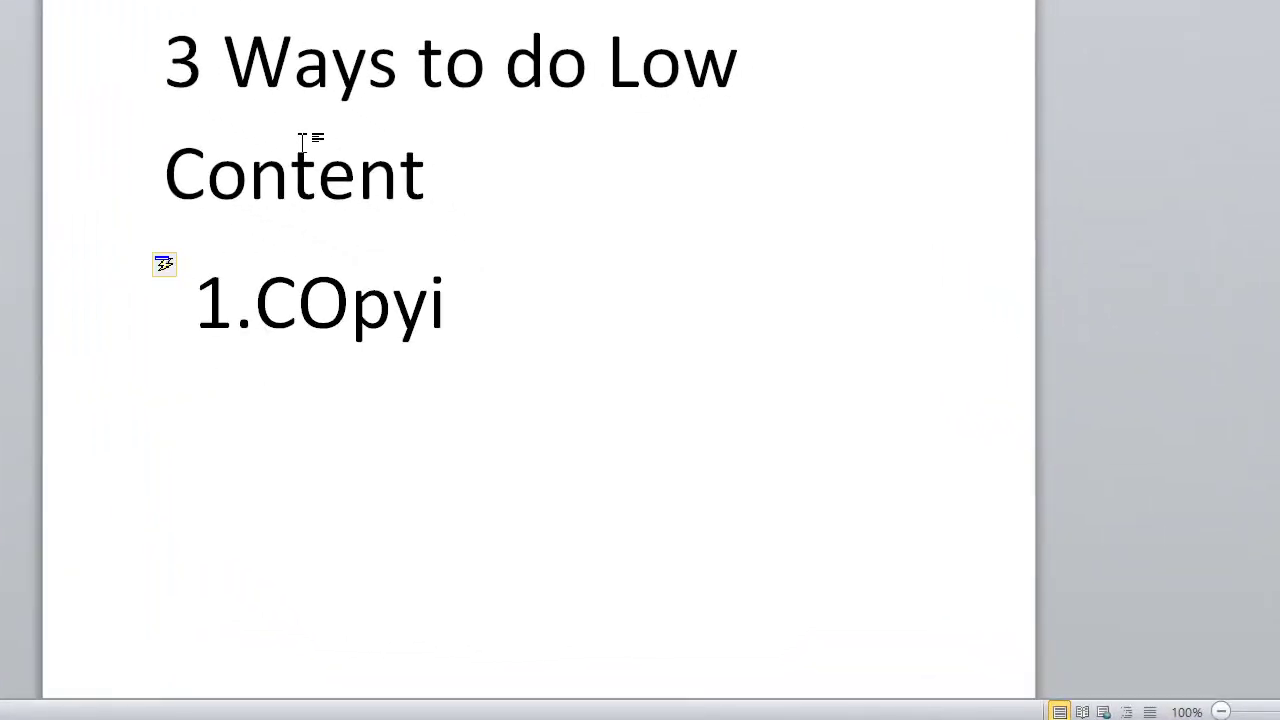
pyautogui.press('BackSpace')
pyautogui.press('BackSpace')
pyautogui.press('BackSpace')
pyautogui.press('BackSpace')
pyautogui.write('p')
pyautogui.press('BackSpace')
pyautogui.write('opyi')
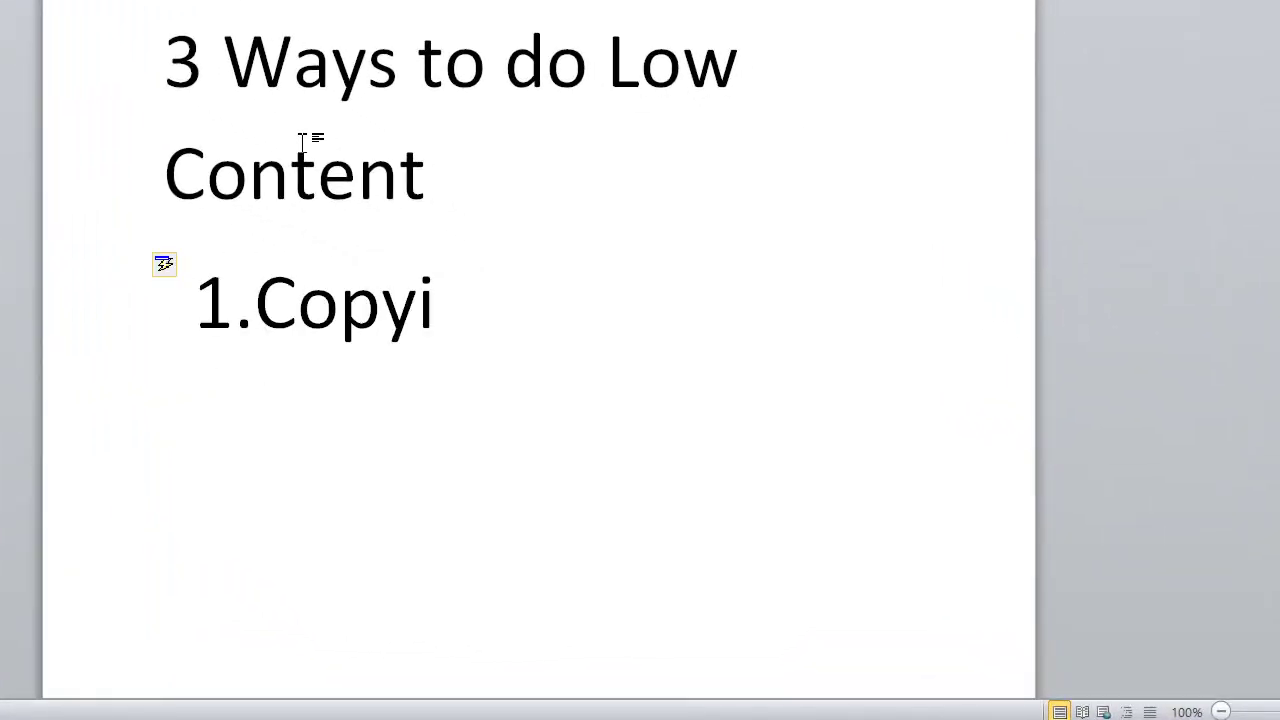
pyautogui.write('ng K')
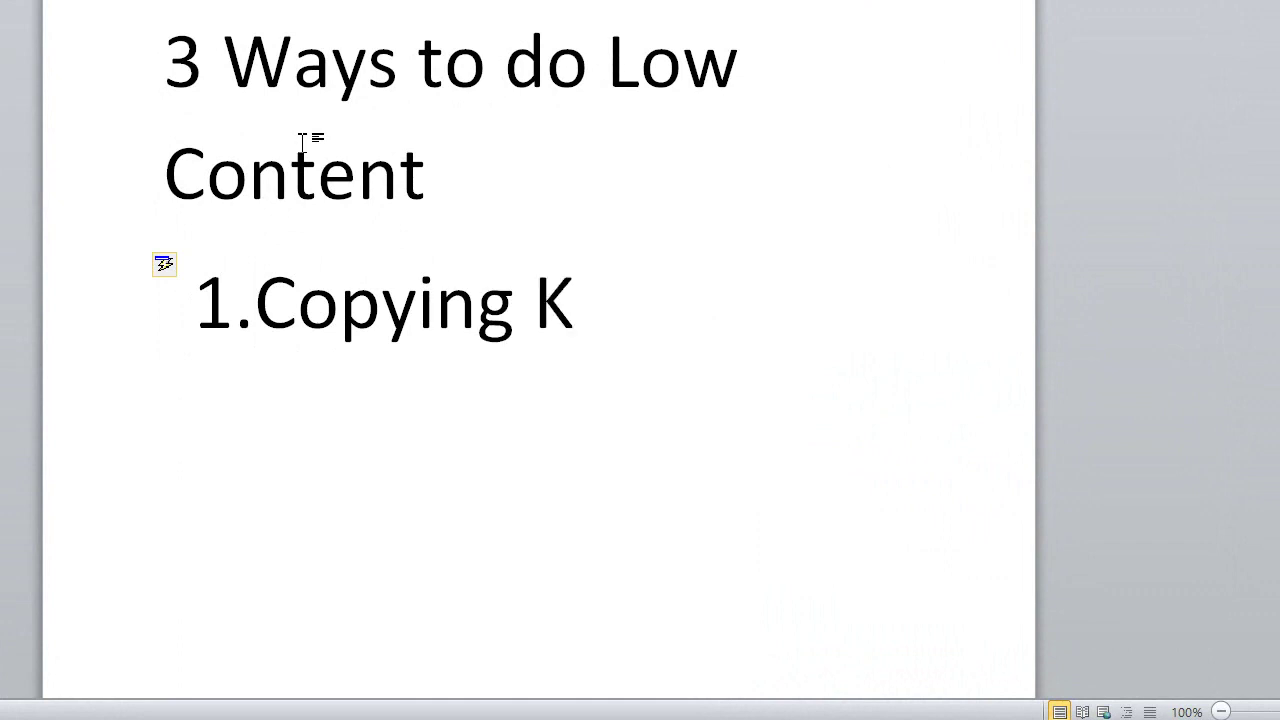
pyautogui.press('BackSpace')
pyautogui.write('what on KDP')
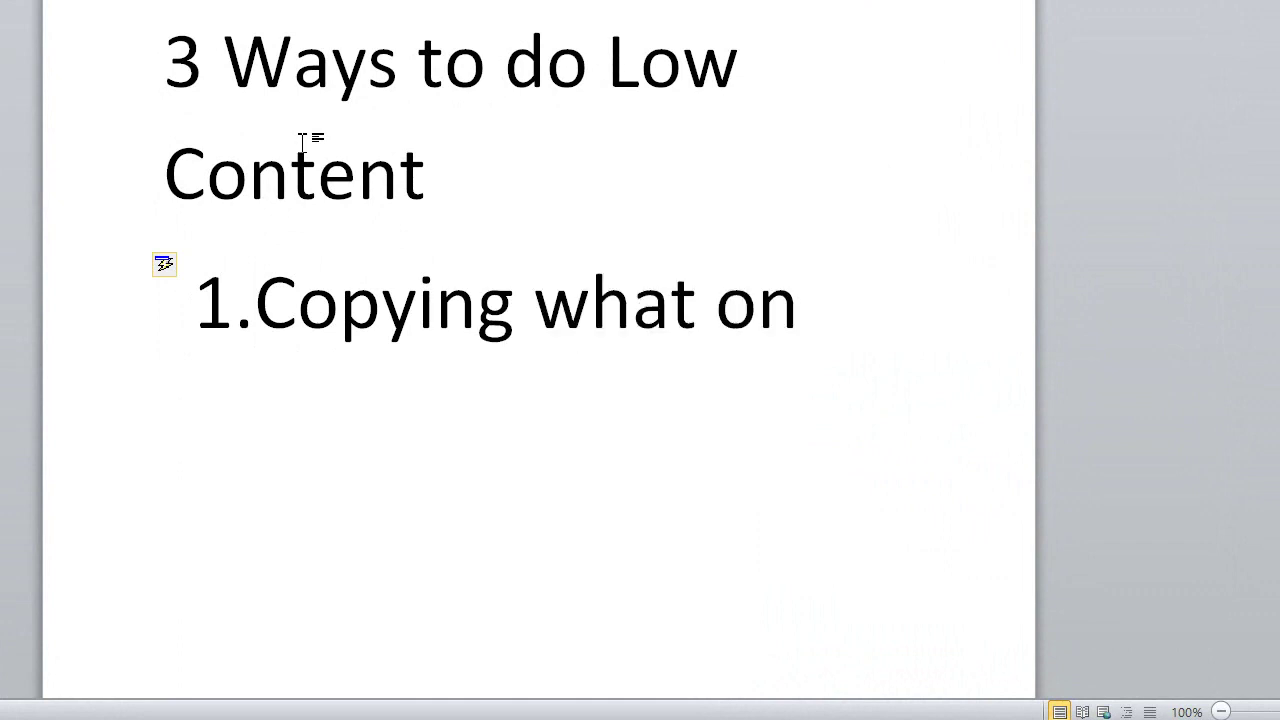